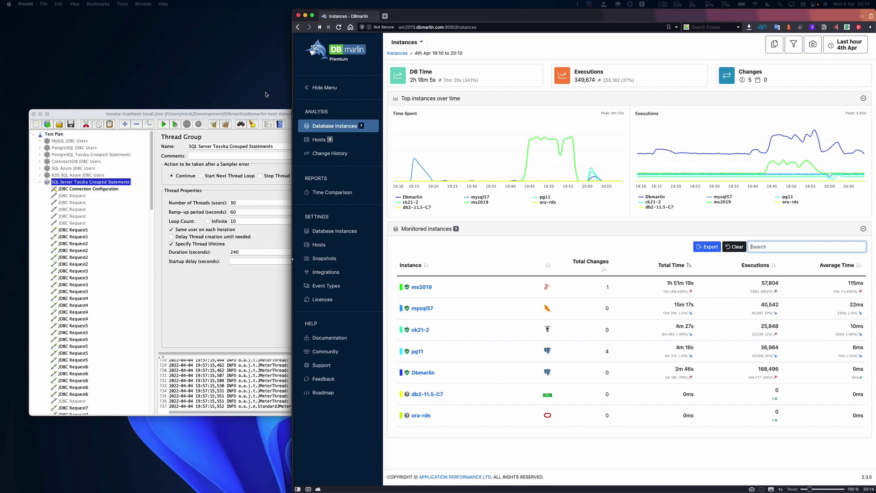
Switch to JMeter and review the SQL Server Tosska Grouped Statements thread count, ramp-up period, duration and JDBC connection configuration.
{"action": "left_click", "coordinate": [191, 114]}
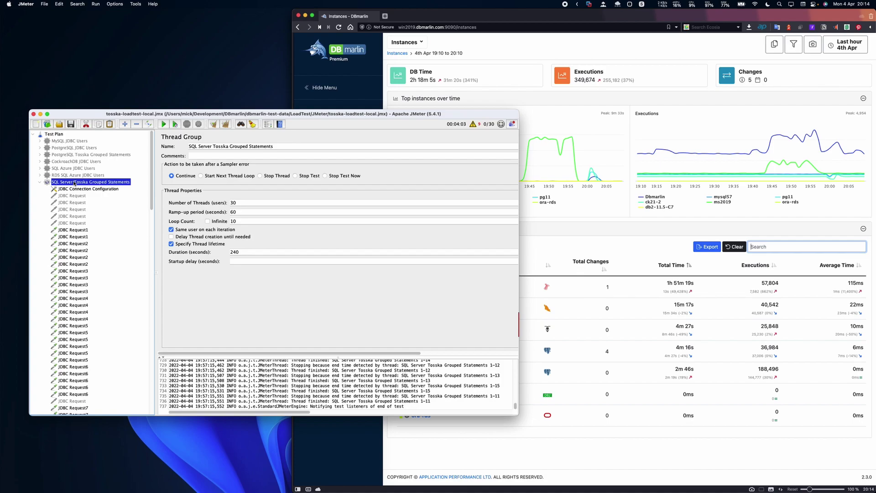
{"action": "left_click", "coordinate": [247, 202]}
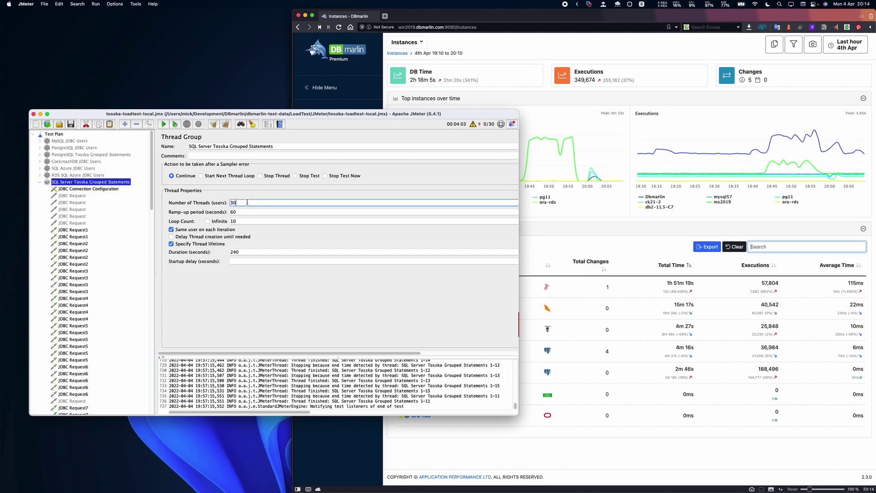
{"action": "left_click", "coordinate": [244, 210]}
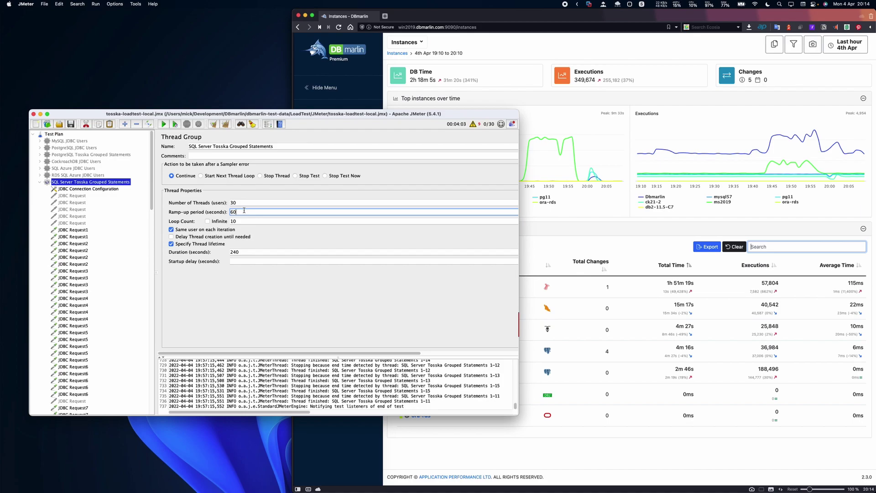
{"action": "left_click", "coordinate": [251, 253]}
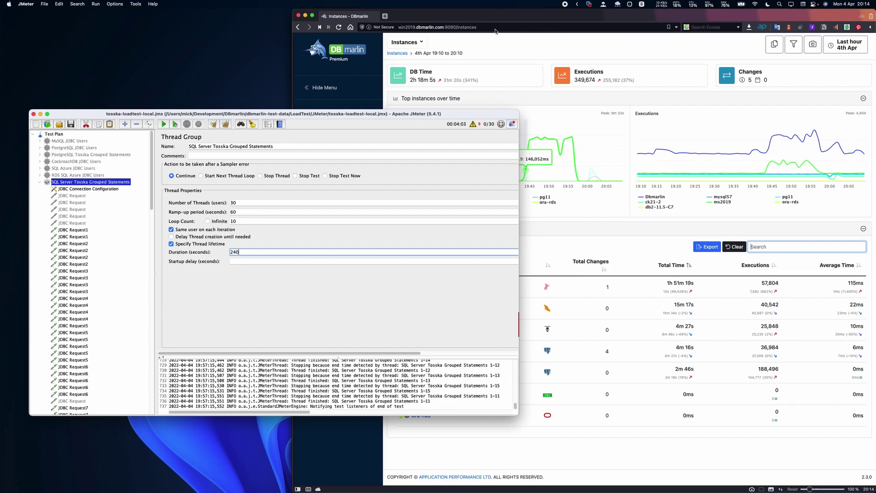
{"action": "left_click", "coordinate": [81, 189]}
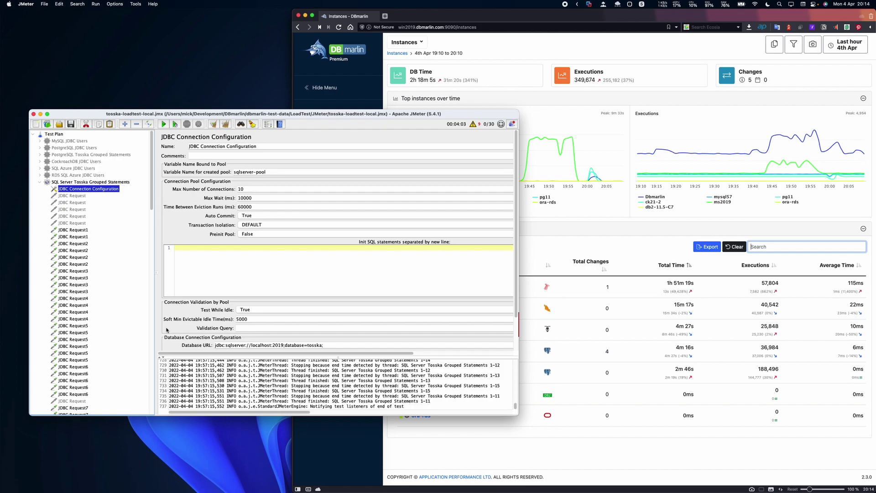
Browse the SQL queries of the thread group's requests one by one, from the first JDBC Request1 through JDBC Request10.
{"action": "left_click", "coordinate": [80, 232]}
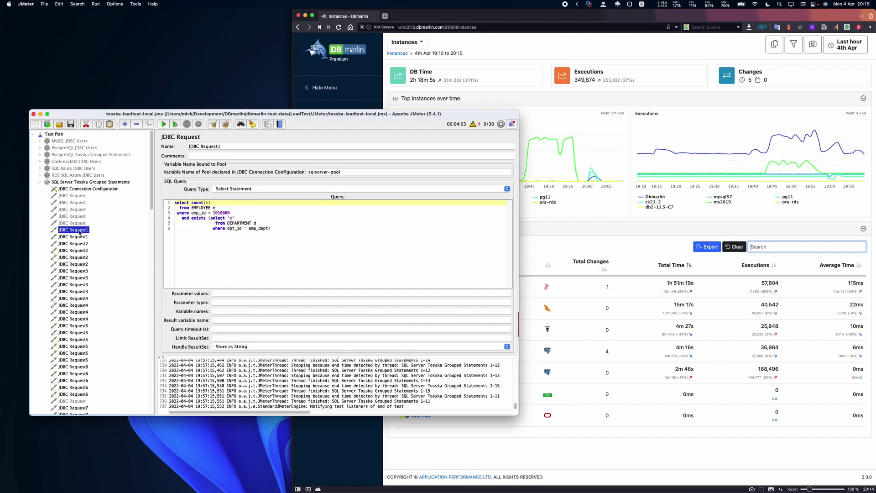
{"action": "key", "text": "Down"}
{"action": "key", "text": "Down"}
{"action": "key", "text": "Down"}
{"action": "key", "text": "Down"}
{"action": "key", "text": "Down"}
{"action": "key", "text": "Down"}
{"action": "key", "text": "Down"}
{"action": "key", "text": "Down"}
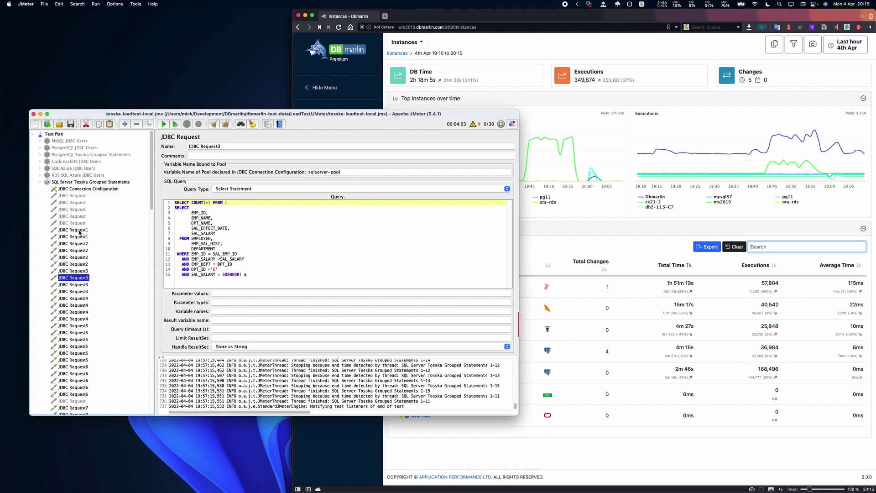
{"action": "key", "text": "Down"}
{"action": "key", "text": "Down"}
{"action": "key", "text": "Down"}
{"action": "key", "text": "Down"}
{"action": "key", "text": "Down"}
{"action": "key", "text": "Down"}
{"action": "key", "text": "Down"}
{"action": "key", "text": "Down"}
{"action": "key", "text": "Down"}
{"action": "key", "text": "Down"}
{"action": "key", "text": "Down"}
{"action": "key", "text": "Down"}
{"action": "key", "text": "Down"}
{"action": "key", "text": "Down"}
{"action": "key", "text": "Down"}
{"action": "key", "text": "Down"}
{"action": "key", "text": "Down"}
{"action": "key", "text": "Down"}
{"action": "key", "text": "Down"}
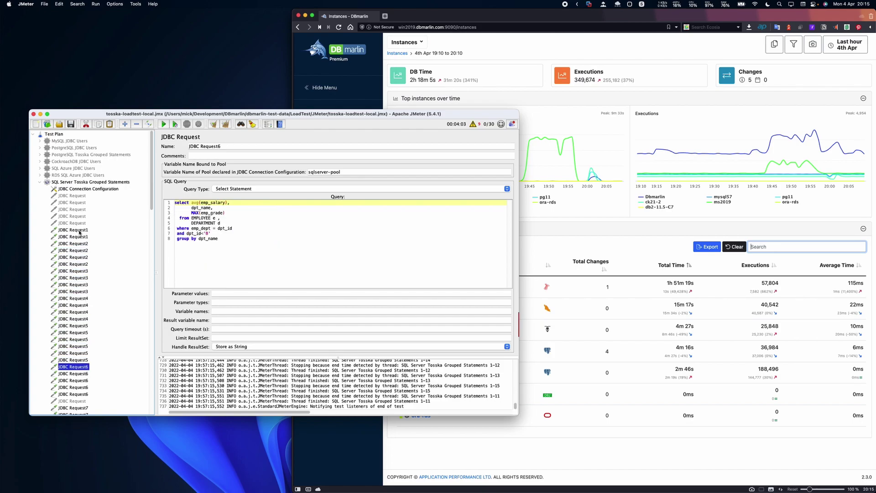
{"action": "key", "text": "Down"}
{"action": "key", "text": "Down"}
{"action": "key", "text": "Down"}
{"action": "key", "text": "Down"}
{"action": "key", "text": "Down"}
{"action": "key", "text": "Down"}
{"action": "key", "text": "Down"}
{"action": "key", "text": "Down"}
{"action": "key", "text": "Down"}
{"action": "key", "text": "Down"}
{"action": "key", "text": "Down"}
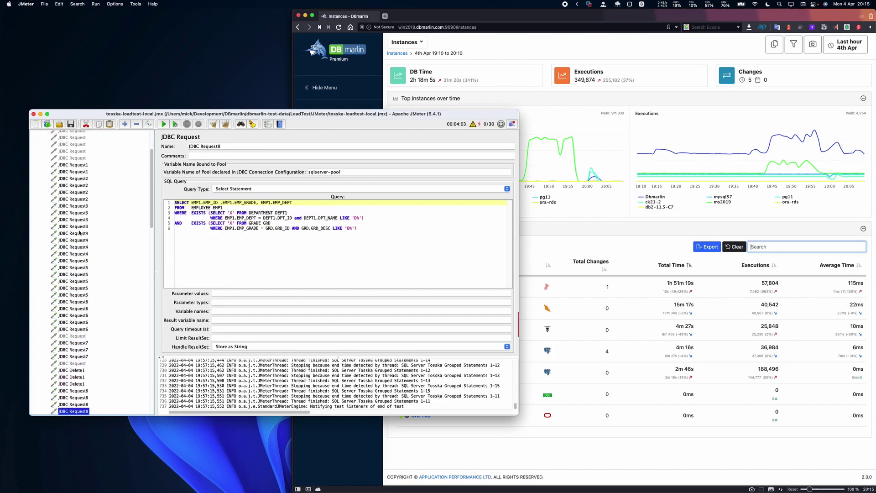
{"action": "key", "text": "Down"}
{"action": "key", "text": "Down"}
{"action": "key", "text": "Down"}
{"action": "key", "text": "Down"}
{"action": "key", "text": "Down"}
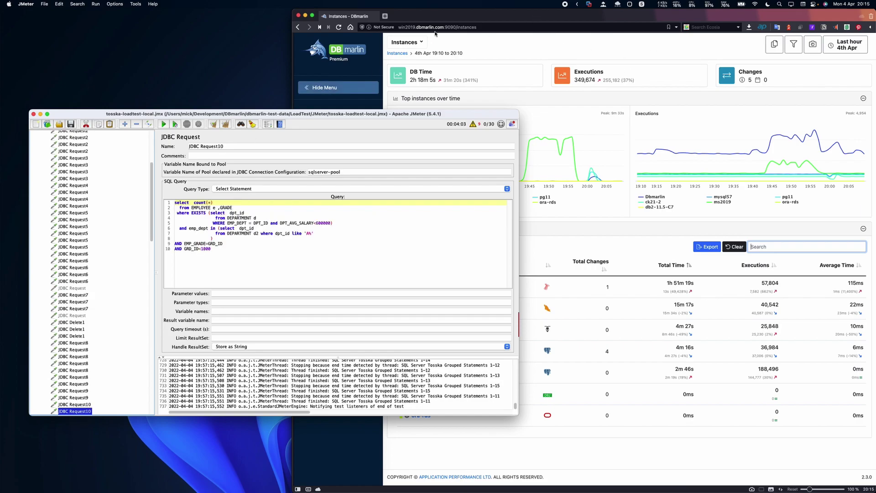
Switch to DBmarlin and open the database activity of the ms2019 instance.
{"action": "left_click", "coordinate": [450, 20]}
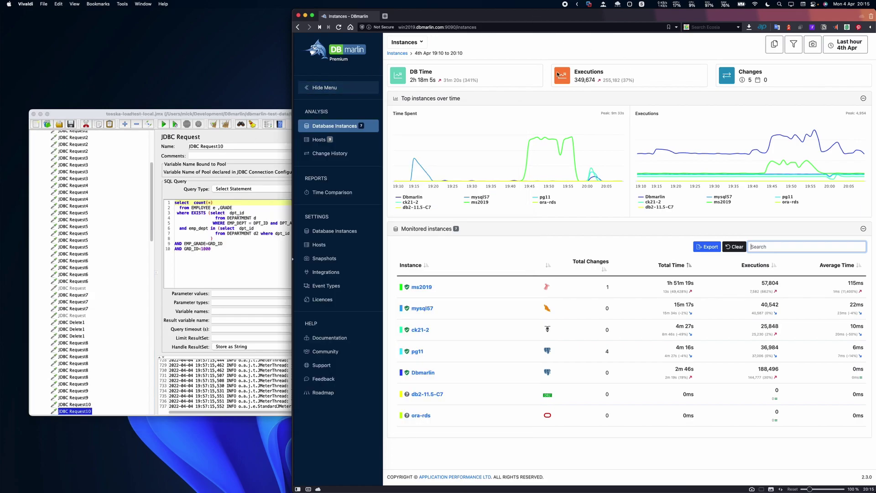
{"action": "left_click", "coordinate": [421, 287]}
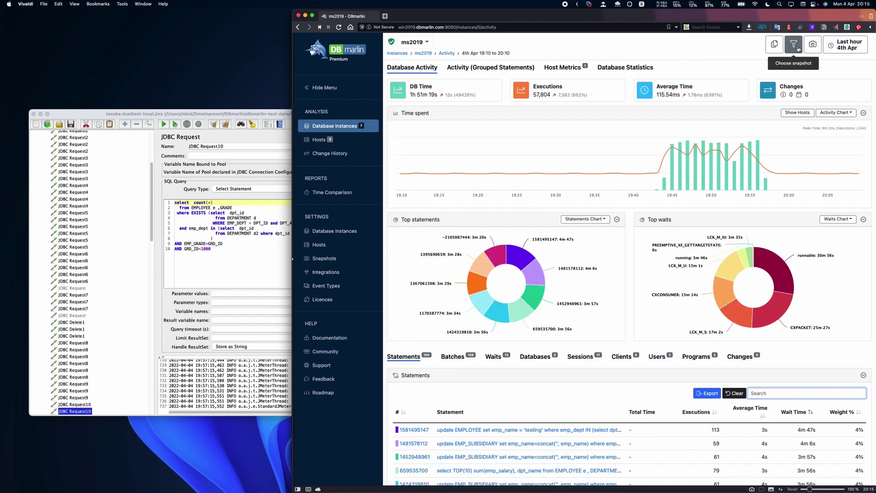
{"action": "left_click", "coordinate": [815, 47]}
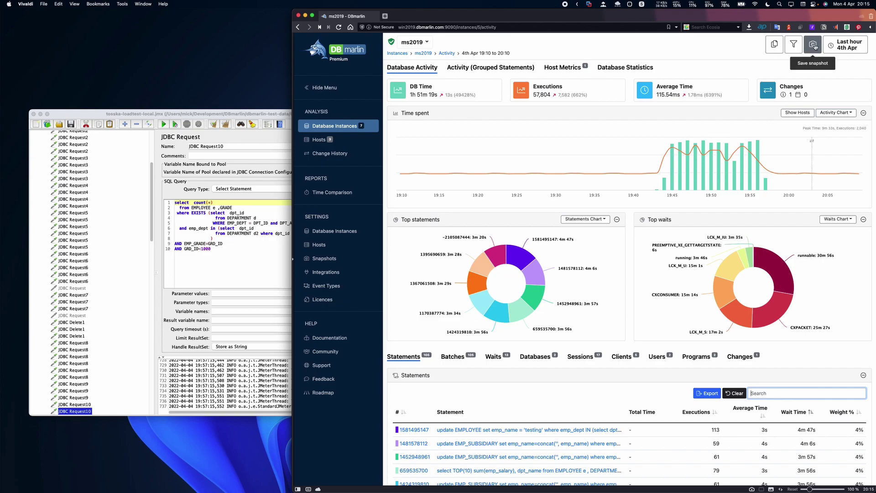
{"action": "left_click", "coordinate": [815, 48]}
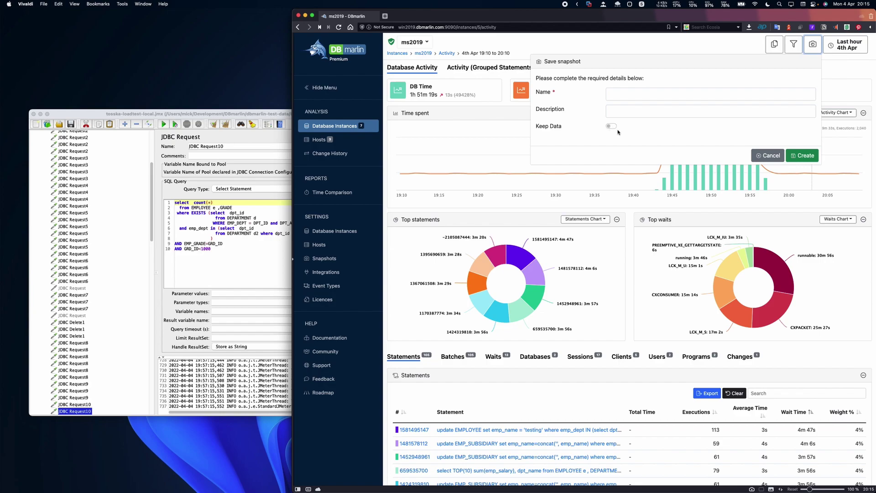
{"action": "left_click", "coordinate": [770, 160]}
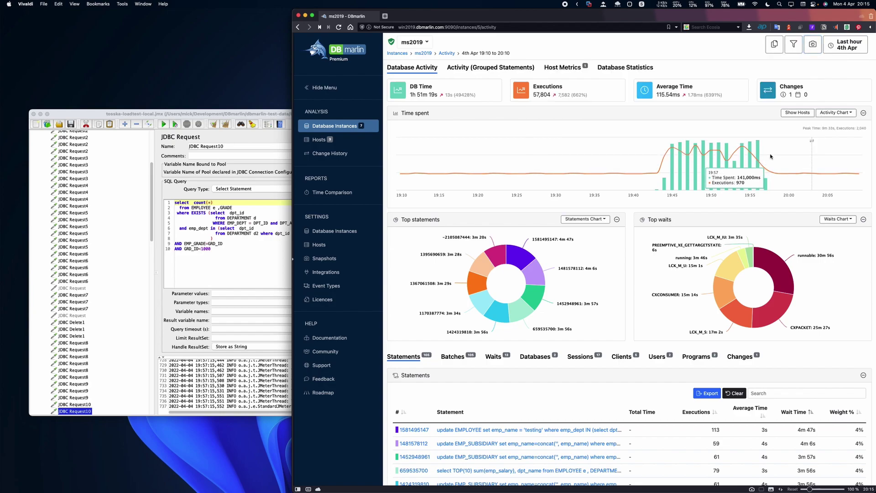
Apply the snapshot SQL2019 Load test 1 - 30 VUs and examine the ms2019 grouped statements for that period.
{"action": "left_click", "coordinate": [794, 54]}
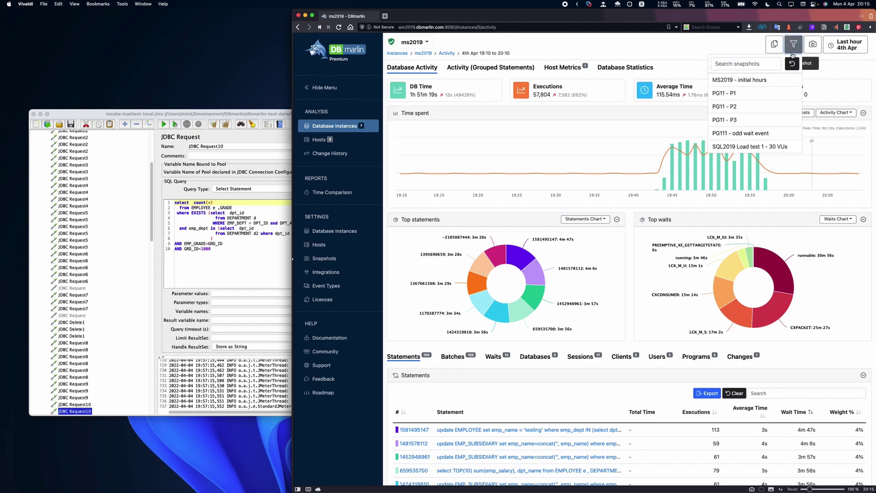
{"action": "left_click", "coordinate": [739, 152]}
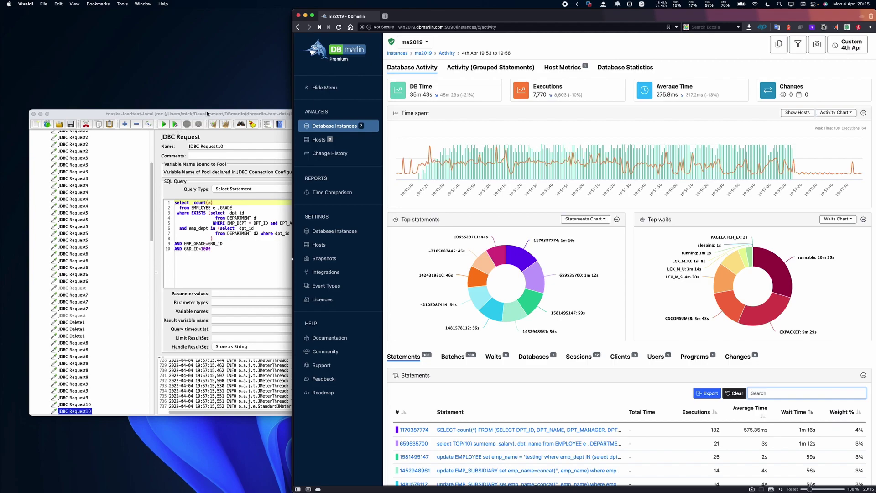
{"action": "left_click", "coordinate": [341, 232]}
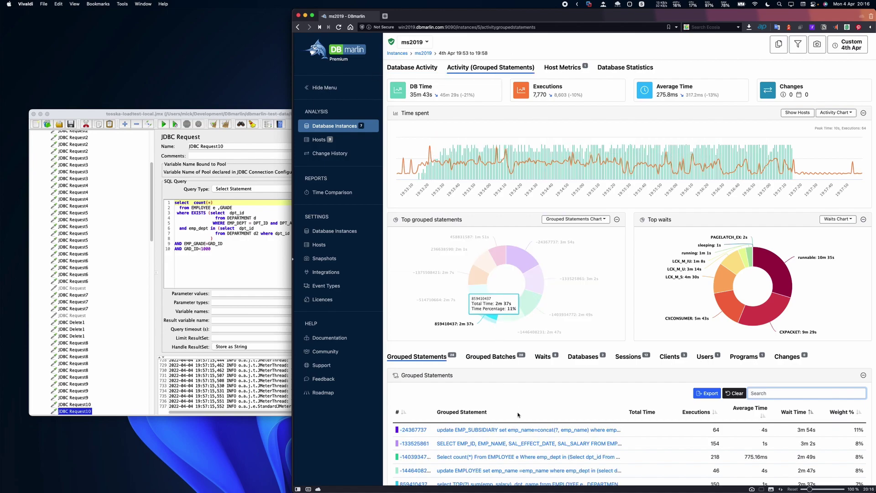
{"action": "scroll", "coordinate": [518, 414], "scroll_direction": "down", "scroll_amount": 3}
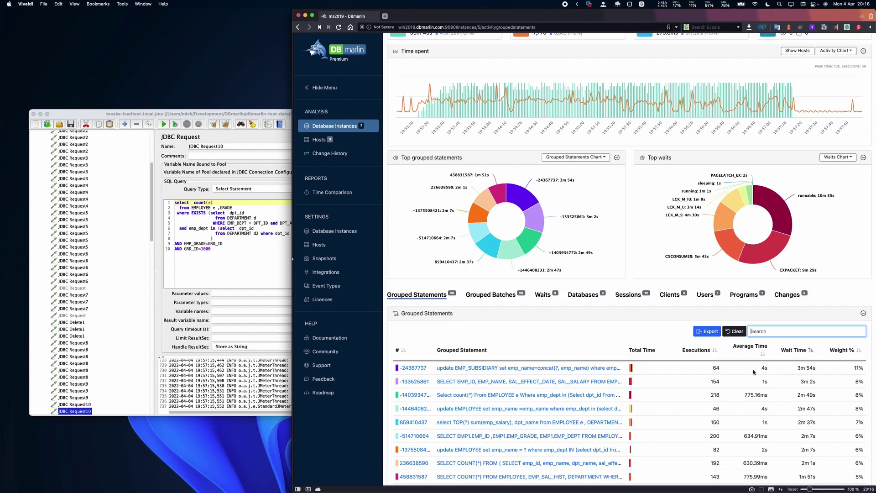
{"action": "scroll", "coordinate": [730, 379], "scroll_direction": "up", "scroll_amount": 2}
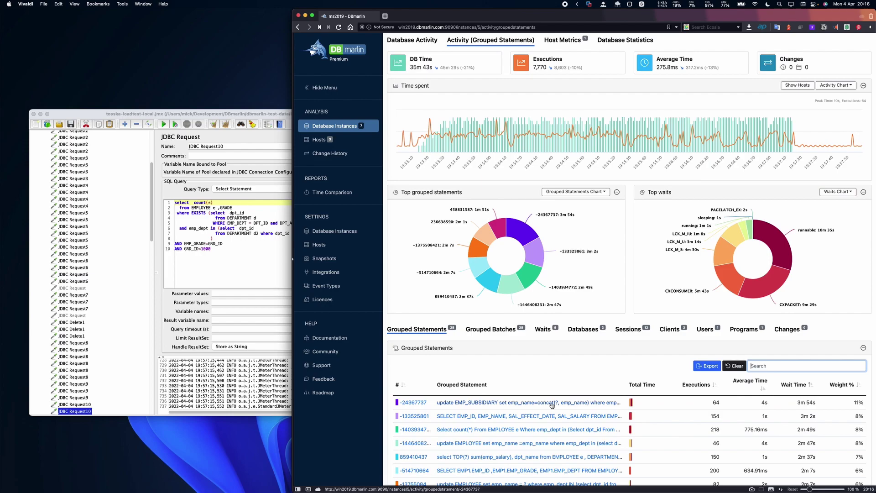
Drill into the top grouped statement, update EMP_SUBSIDIARY, and show the execution plan of its grouped batch.
{"action": "left_click", "coordinate": [553, 403]}
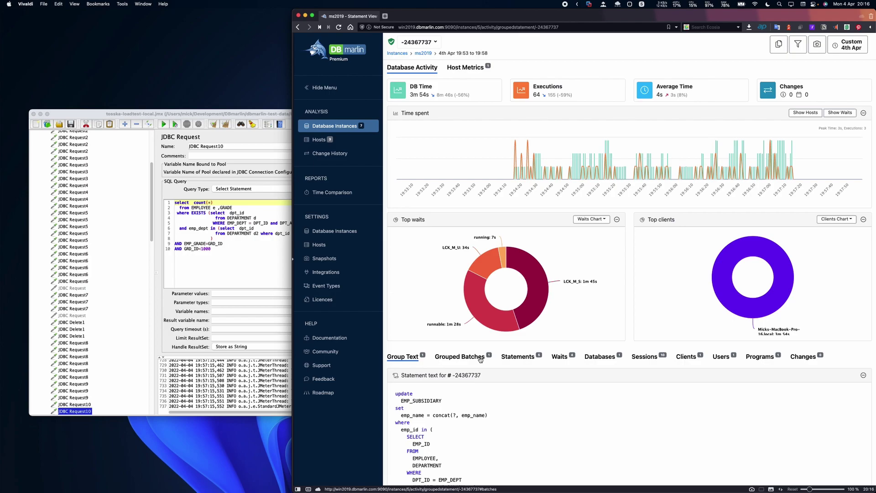
{"action": "left_click", "coordinate": [480, 358]}
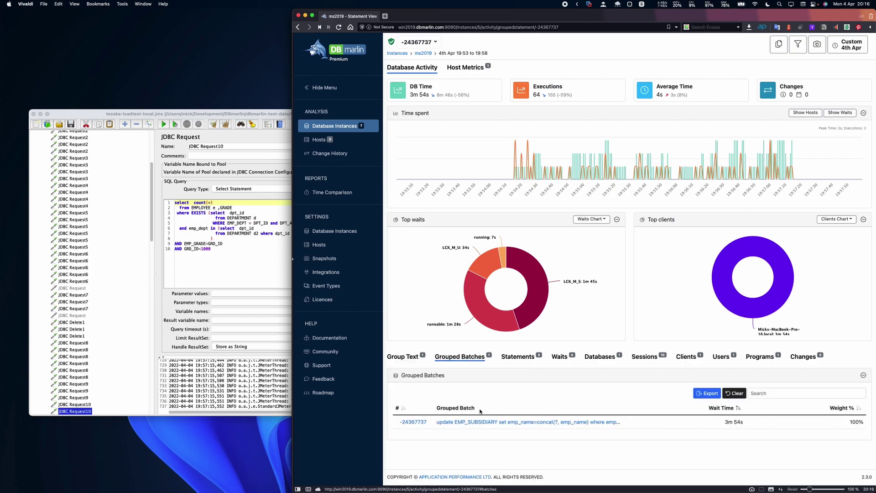
{"action": "left_click", "coordinate": [495, 422]}
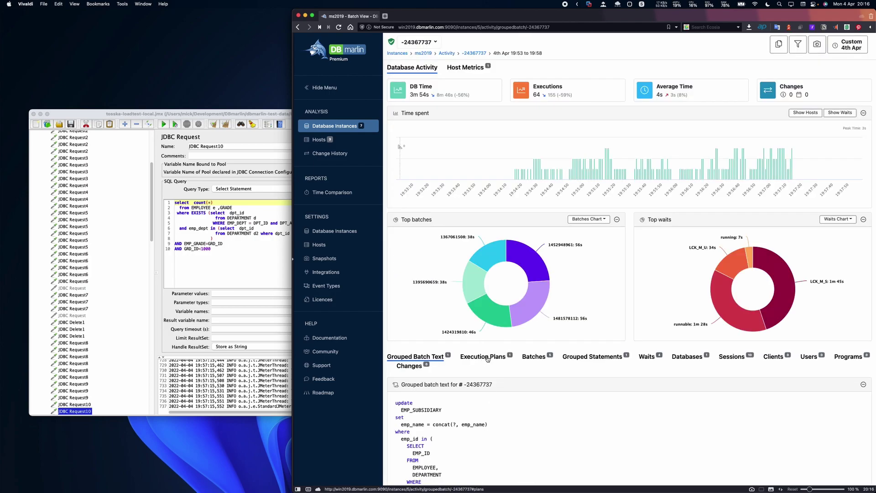
{"action": "left_click", "coordinate": [487, 358]}
{"action": "scroll", "coordinate": [571, 402], "scroll_direction": "down", "scroll_amount": 4}
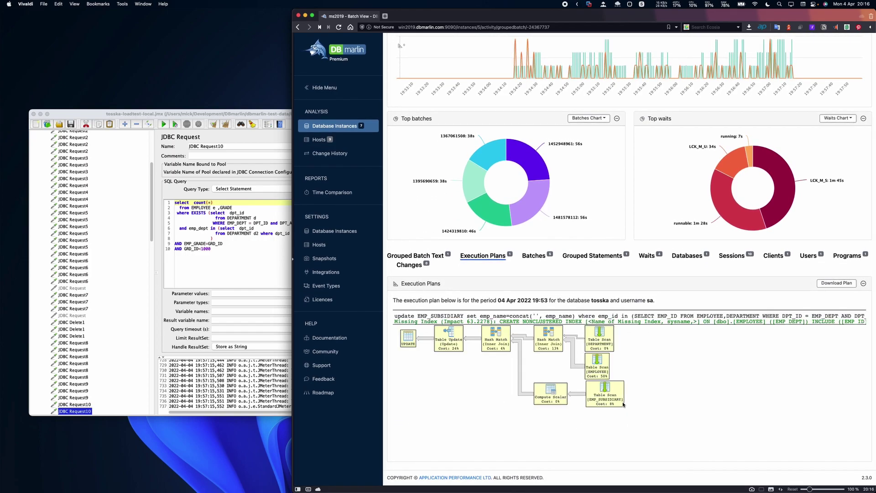
Examine the plan's table scans on EMP_SUBSIDIARY and EMPLOYEE and the missing index recommendation above the diagram.
{"action": "mouse_move", "coordinate": [619, 403]}
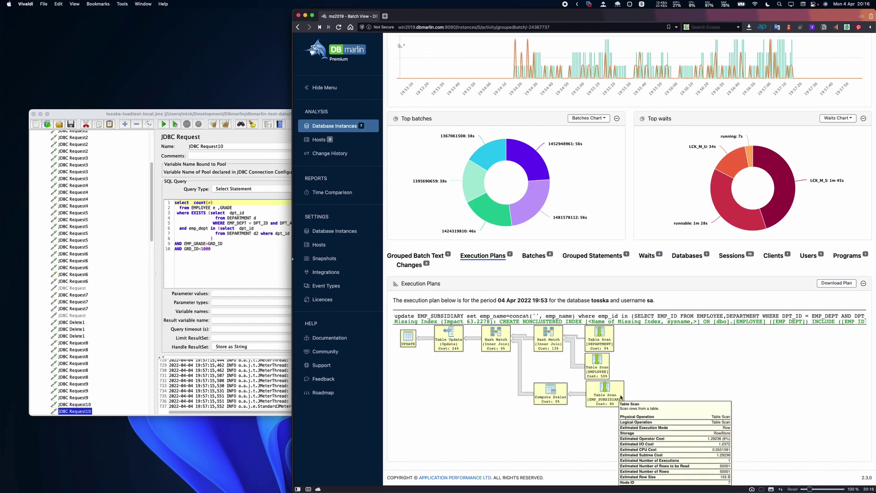
{"action": "mouse_move", "coordinate": [607, 366]}
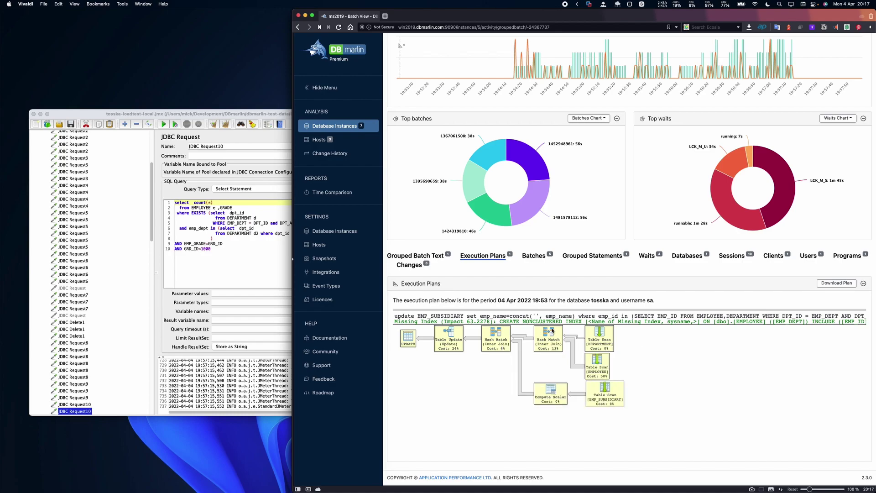
{"action": "left_click_drag", "start_coordinate": [395, 319], "coordinate": [439, 319]}
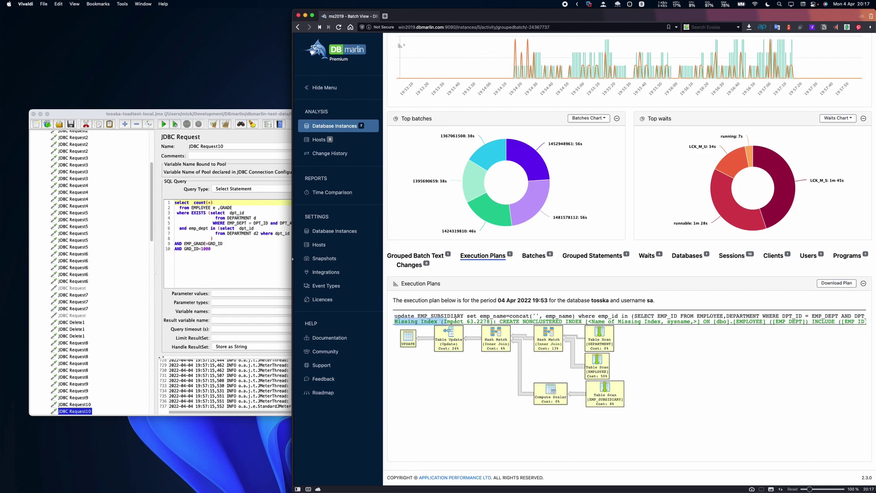
{"action": "triple_click", "coordinate": [447, 320]}
{"action": "left_click", "coordinate": [481, 321]}
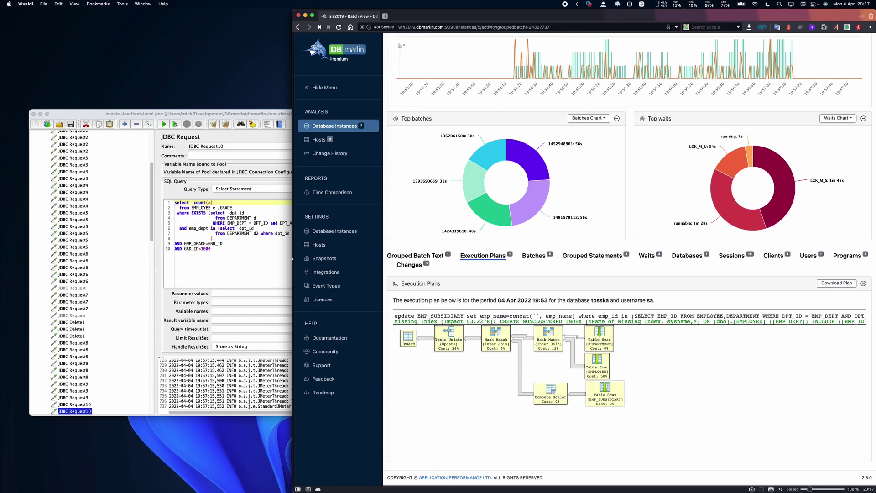
Switch to DBeaver and review the CREATE INDEX EMPIND1 statement for the EMPLOYEE table.
{"action": "key", "text": "super+Tab"}
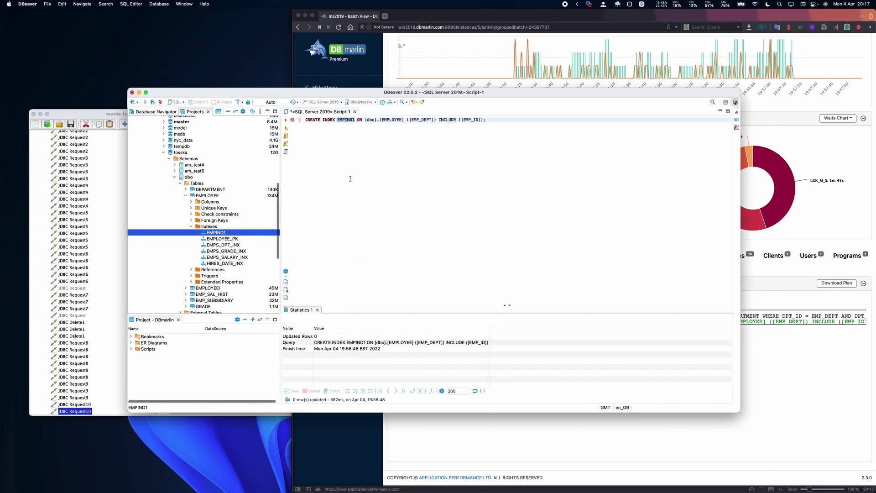
{"action": "left_click", "coordinate": [494, 123]}
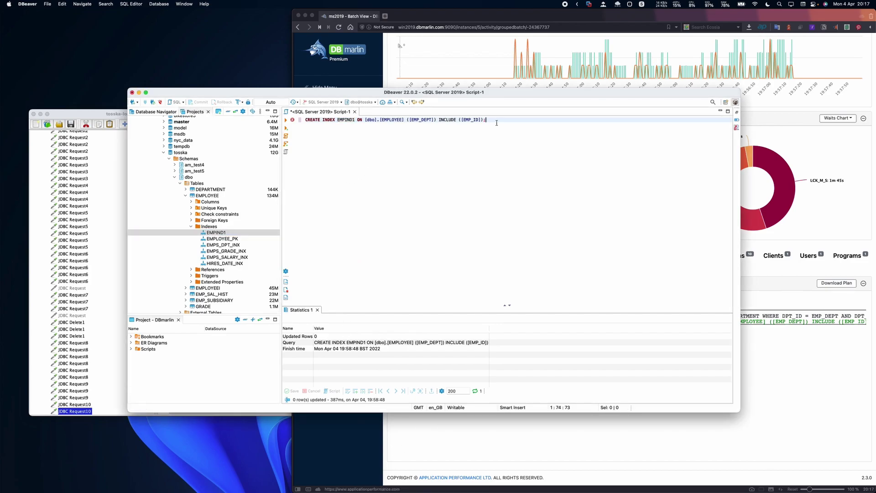
Switch back to DBmarlin, return to the ms2019 activity overview and set its time range to Last hour.
{"action": "key", "text": "super+Tab"}
{"action": "left_click", "coordinate": [446, 53]}
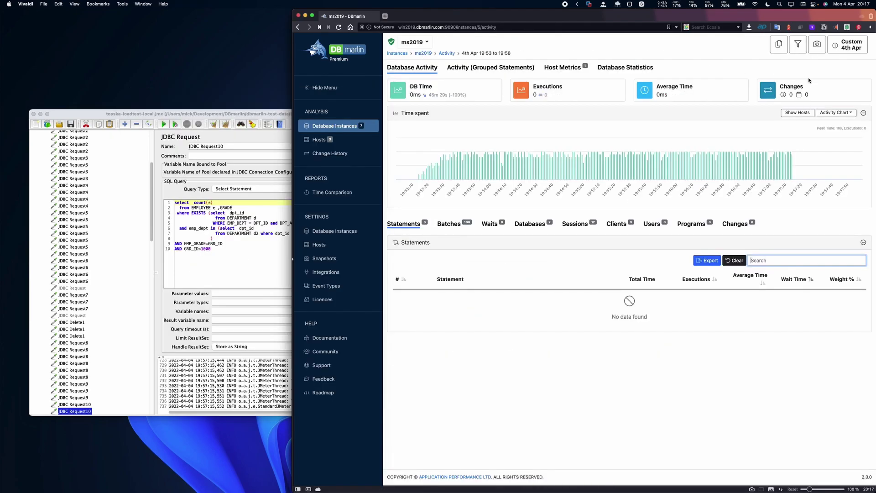
{"action": "left_click", "coordinate": [854, 49]}
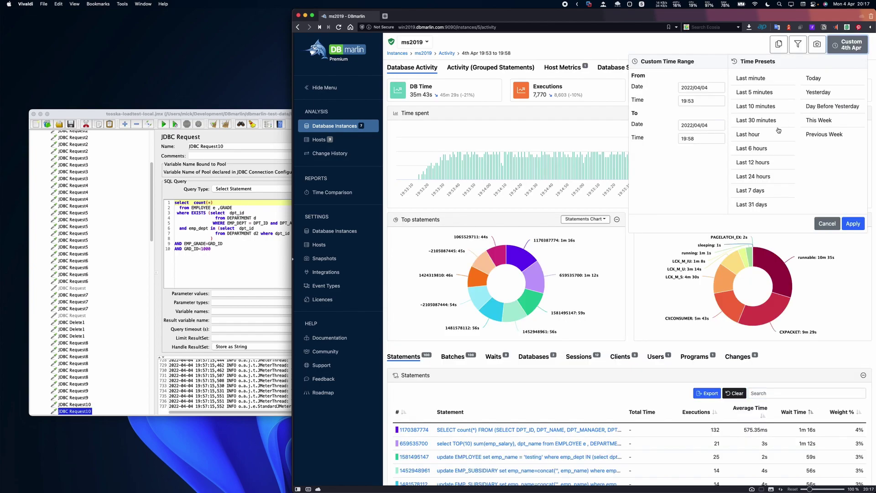
{"action": "left_click", "coordinate": [765, 135]}
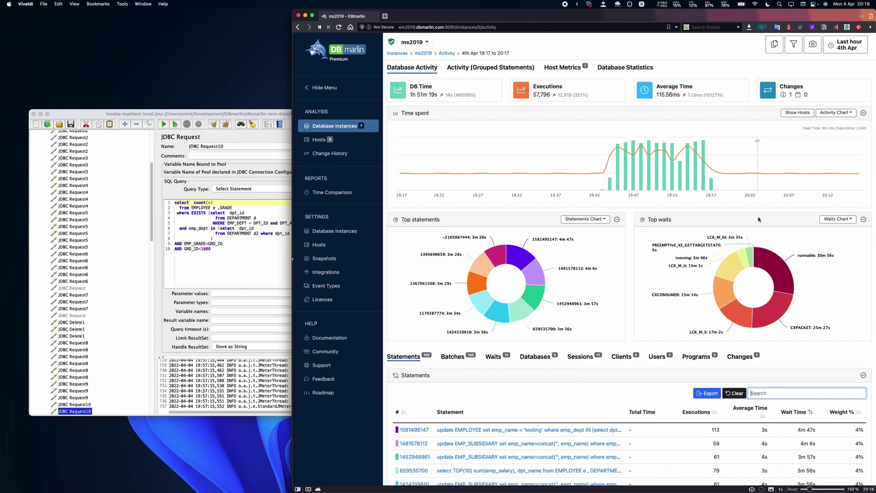
Inspect the change marker on the time spent chart and list the changes detected on ms2019.
{"action": "mouse_move", "coordinate": [758, 144]}
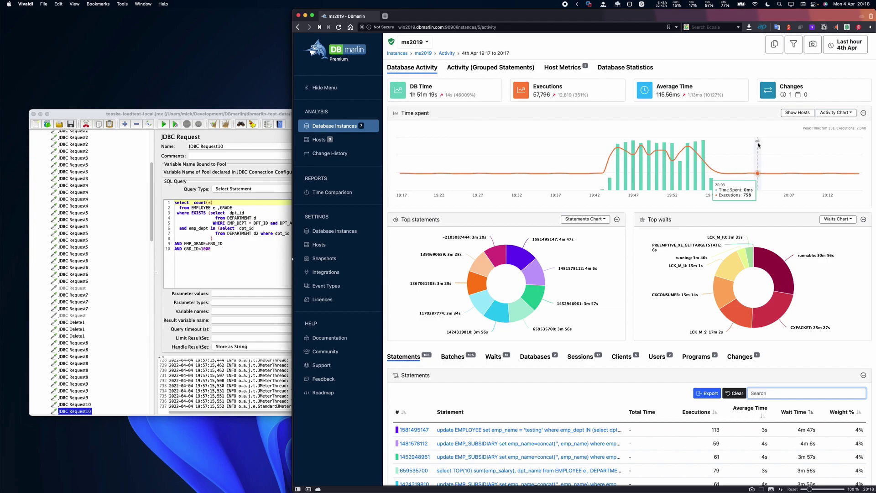
{"action": "left_click", "coordinate": [739, 358]}
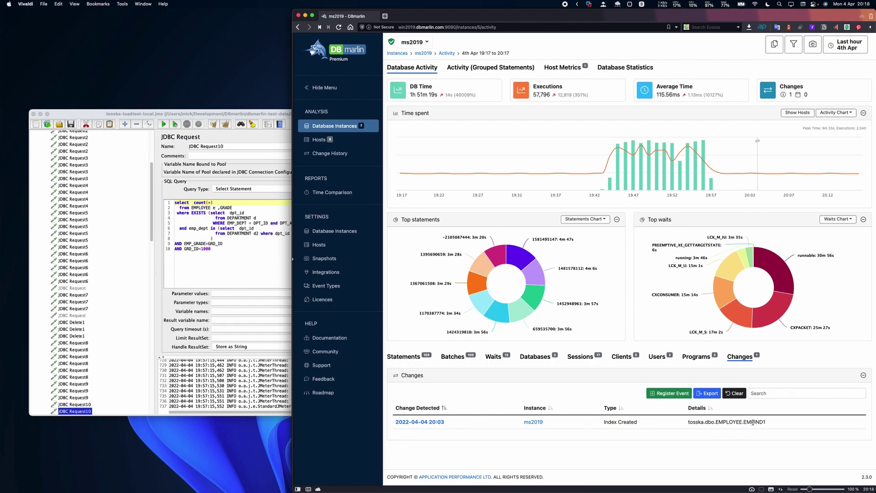
Switch to JMeter and start the tosska-loadtest-local load test again.
{"action": "mouse_move", "coordinate": [726, 185]}
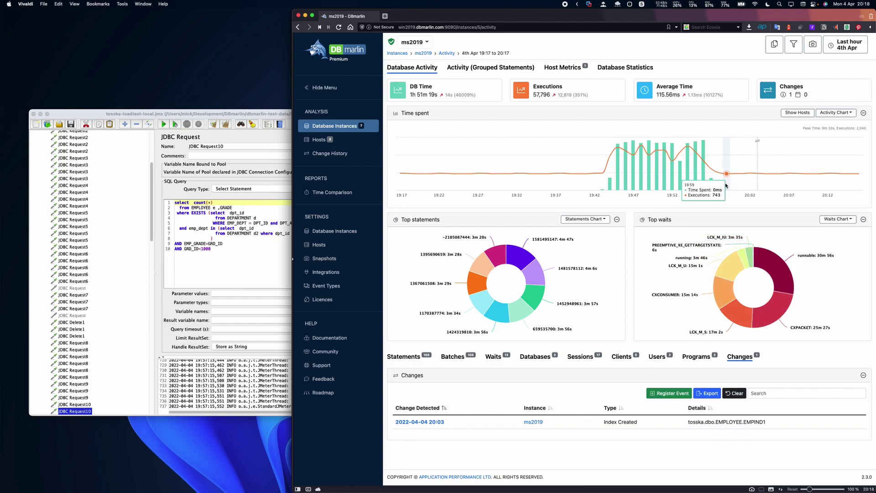
{"action": "left_click", "coordinate": [202, 113]}
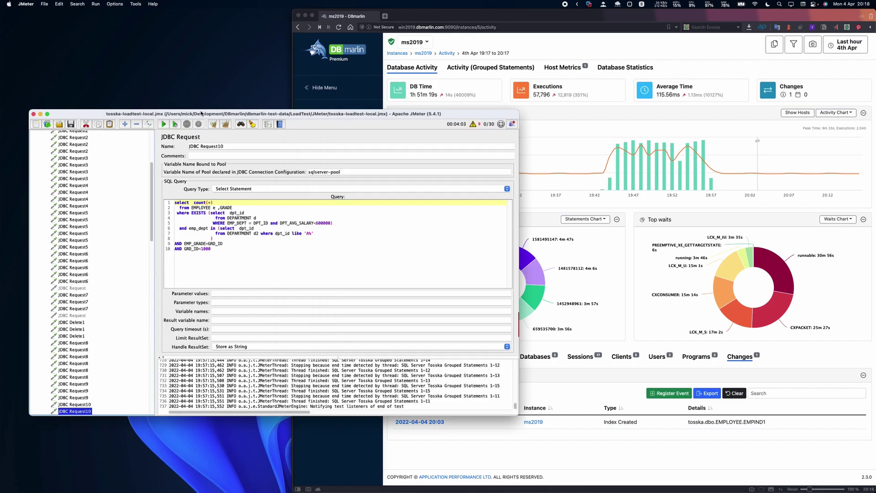
{"action": "left_click", "coordinate": [163, 124]}
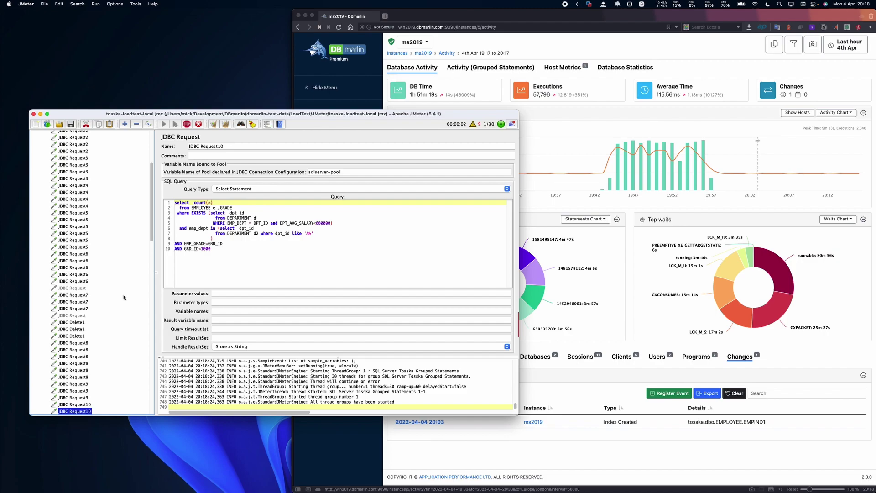
Check the running test's output in the View Results Tree and Summary Report of the SQL Server thread group.
{"action": "scroll", "coordinate": [123, 297], "scroll_direction": "down", "scroll_amount": 20}
{"action": "left_click", "coordinate": [88, 393]}
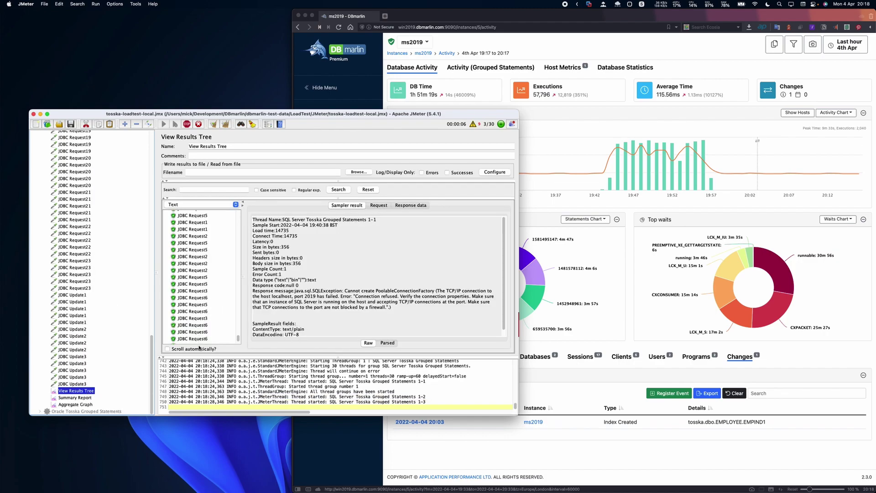
{"action": "left_click", "coordinate": [87, 397]}
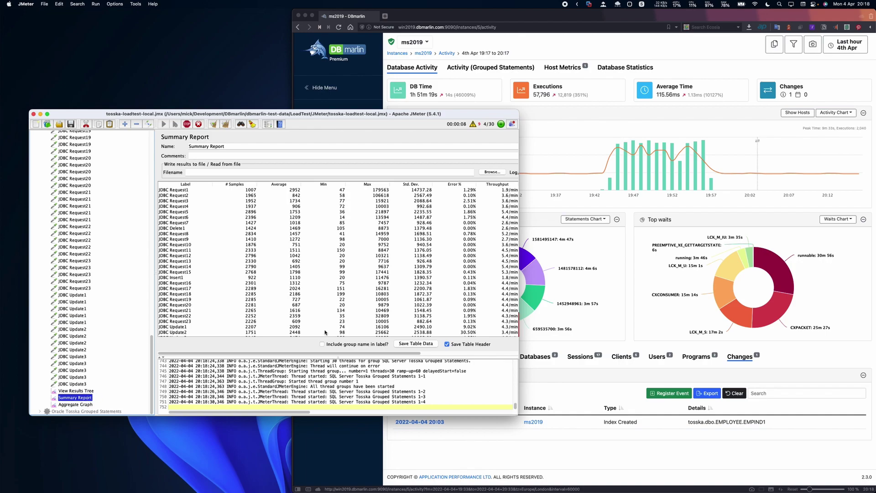
Switch back to DBmarlin, show ms2019's grouped statements activity for 4th Apr 20:18 to 20:23 and review its top statements.
{"action": "left_click", "coordinate": [427, 21]}
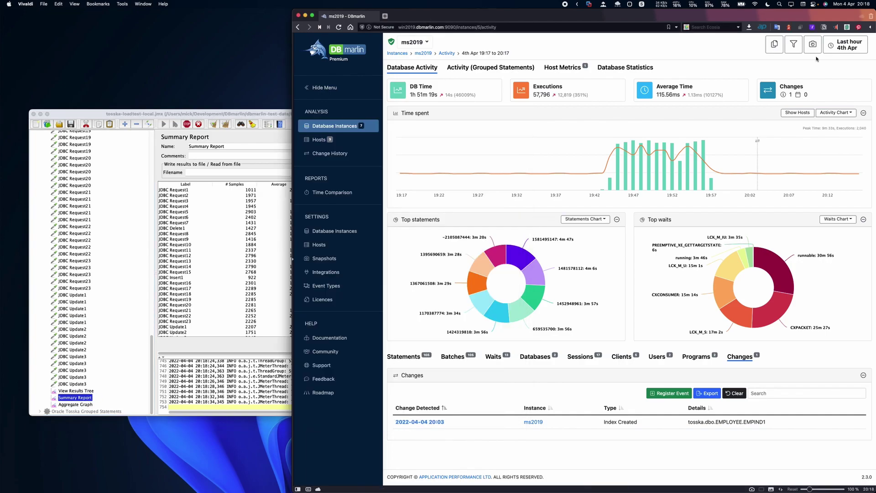
{"action": "left_click", "coordinate": [855, 49]}
{"action": "left_click", "coordinate": [767, 89]}
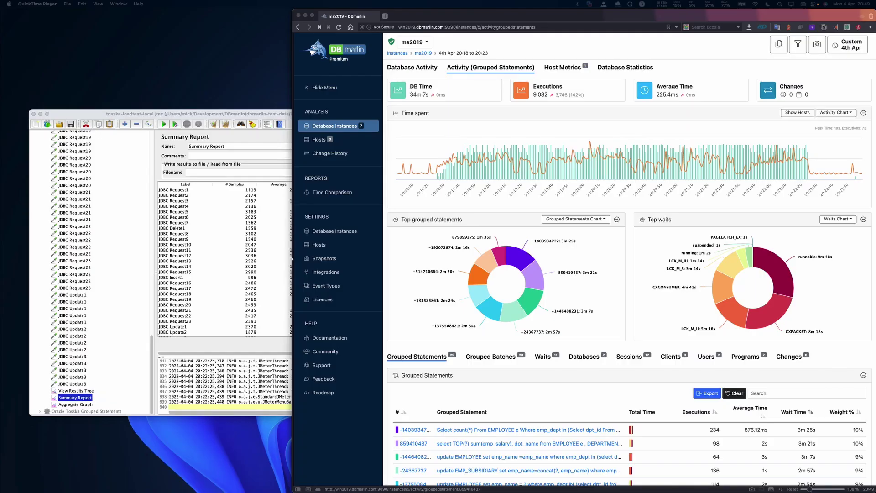
{"action": "left_click", "coordinate": [607, 259]}
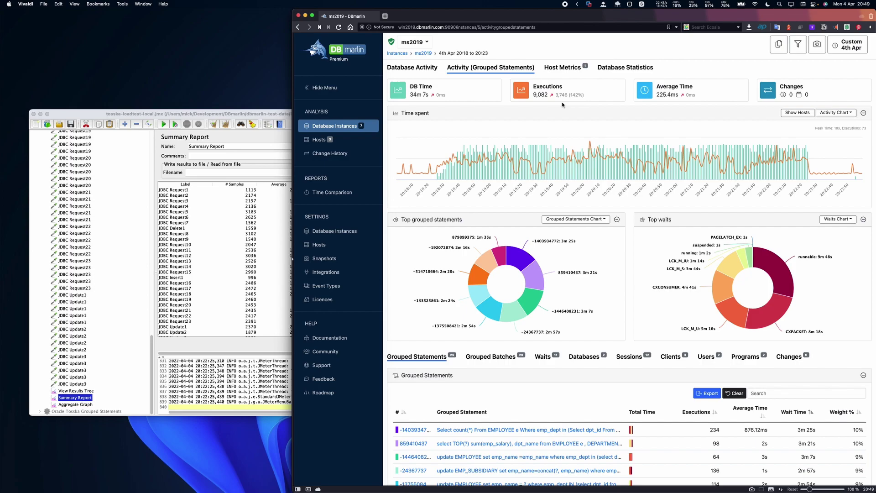
{"action": "scroll", "coordinate": [558, 117], "scroll_direction": "down", "scroll_amount": 3}
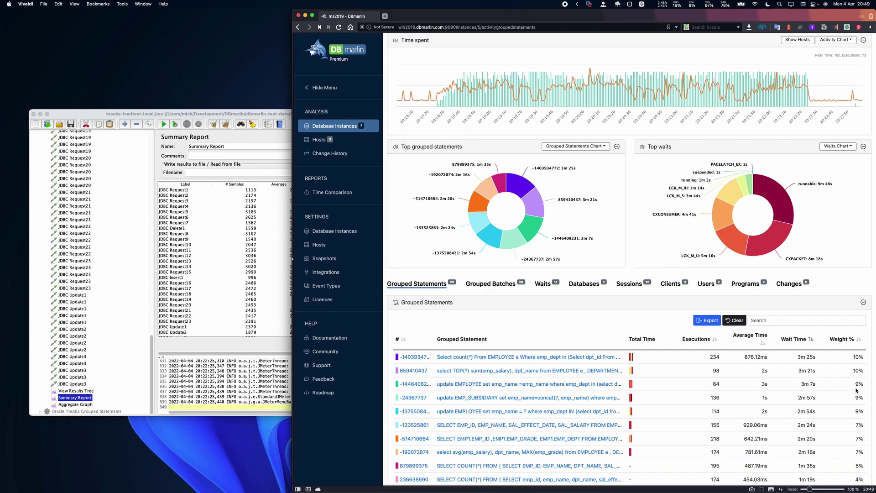
{"action": "scroll", "coordinate": [856, 390], "scroll_direction": "up", "scroll_amount": 3}
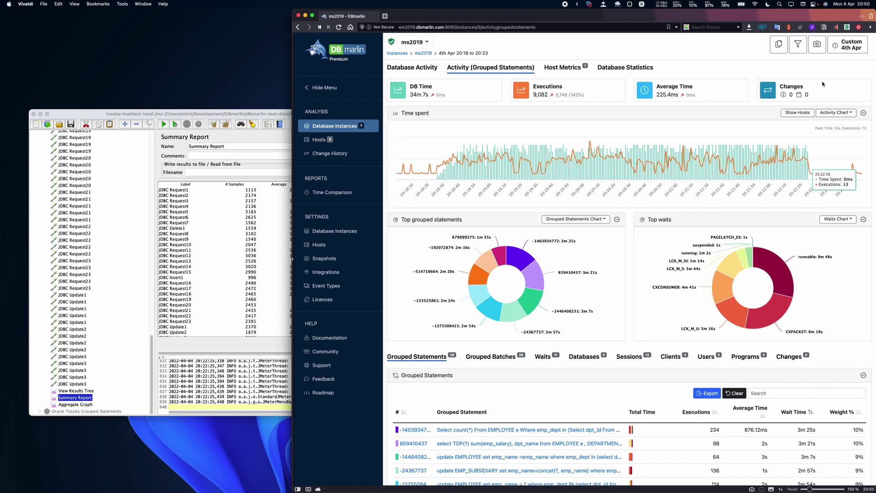
Start saving a snapshot of this period and name it "SQL2019 Load test 2 - 30 VUs".
{"action": "left_click", "coordinate": [817, 44]}
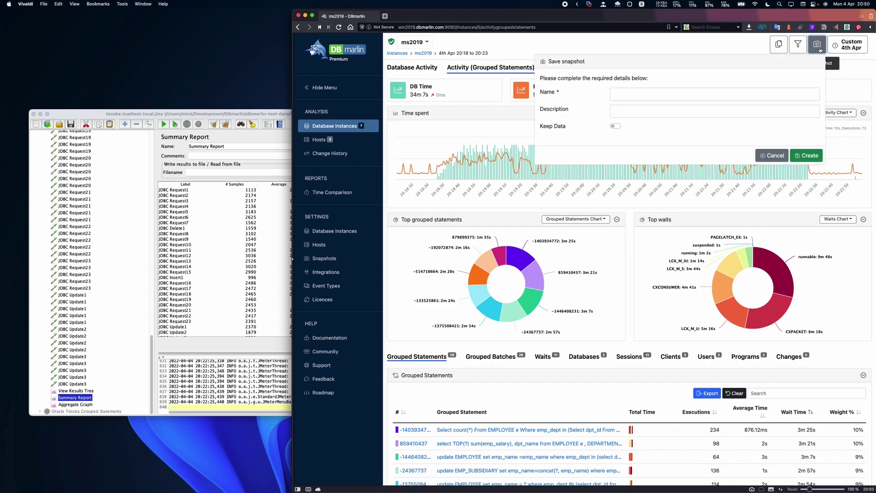
{"action": "left_click", "coordinate": [648, 92]}
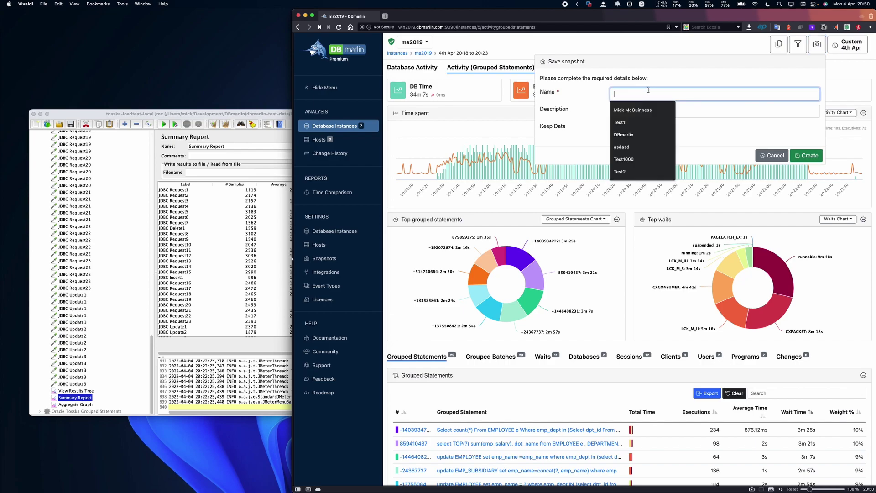
{"action": "key", "text": "Escape"}
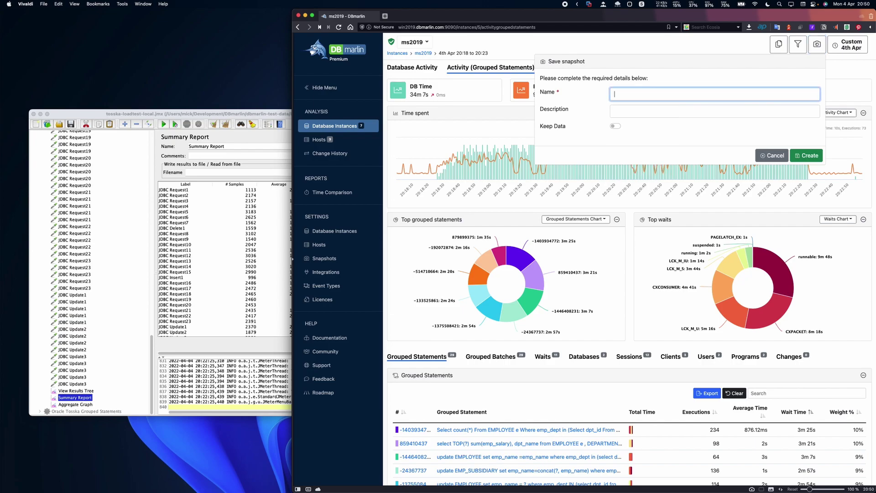
{"action": "type", "text": "SQL"}
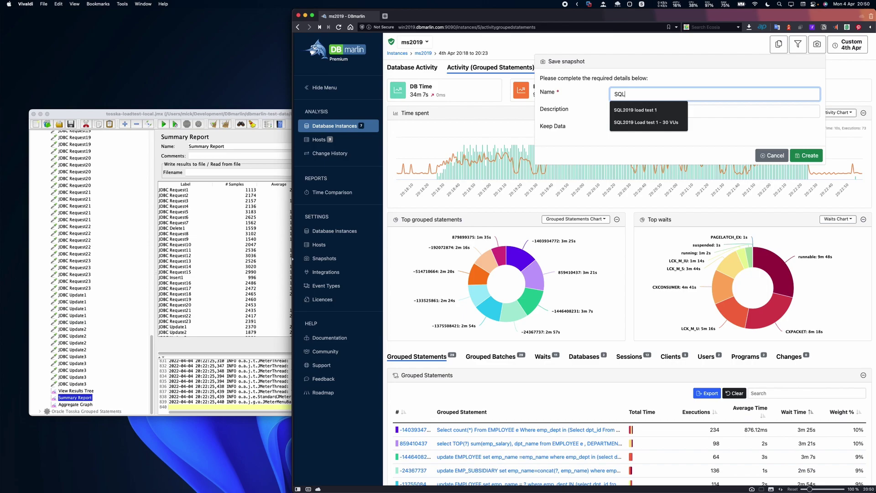
{"action": "left_click", "coordinate": [648, 122]}
{"action": "left_click", "coordinate": [667, 94]}
{"action": "key", "text": "BackSpace"}
{"action": "type", "text": "2019 Load test 2 - 30 VUs"}
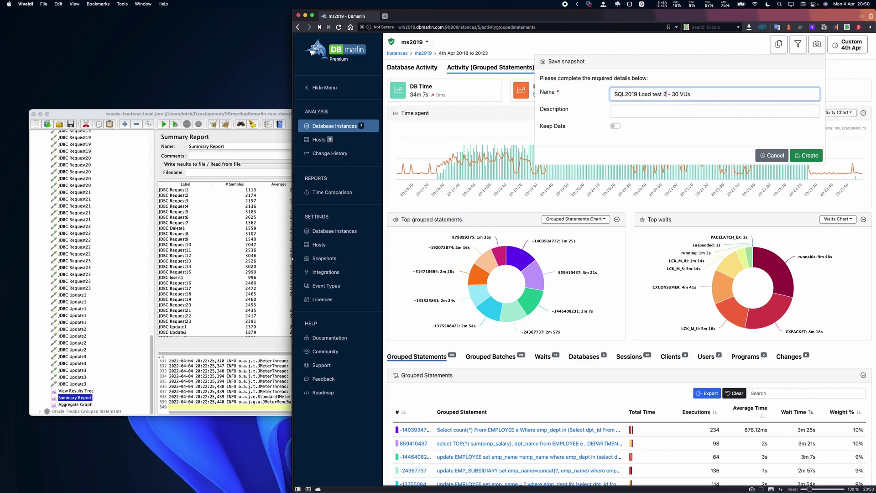
Begin the snapshot description with "Index" and copy the new index's name from the statement in DBeaver.
{"action": "left_click", "coordinate": [654, 113]}
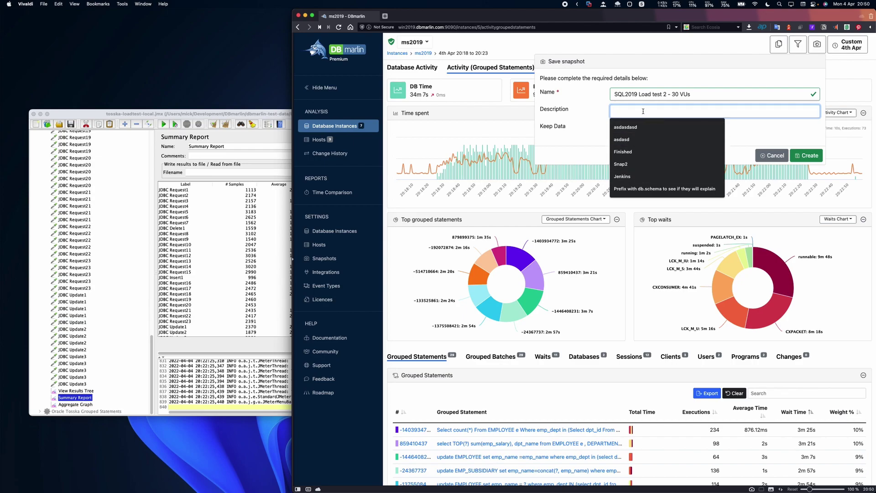
{"action": "type", "text": "Index"}
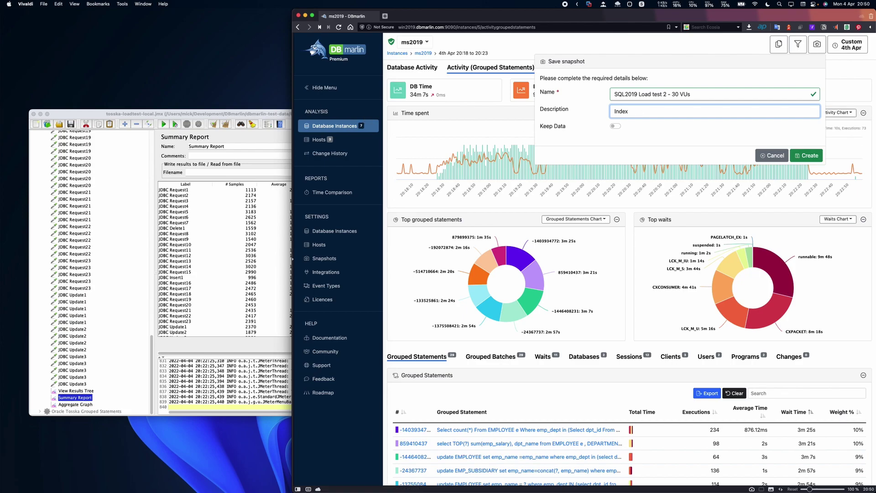
{"action": "key", "text": "super+Tab"}
{"action": "double_click", "coordinate": [347, 120]}
{"action": "key", "text": "super+c"}
{"action": "key", "text": "super+Tab"}
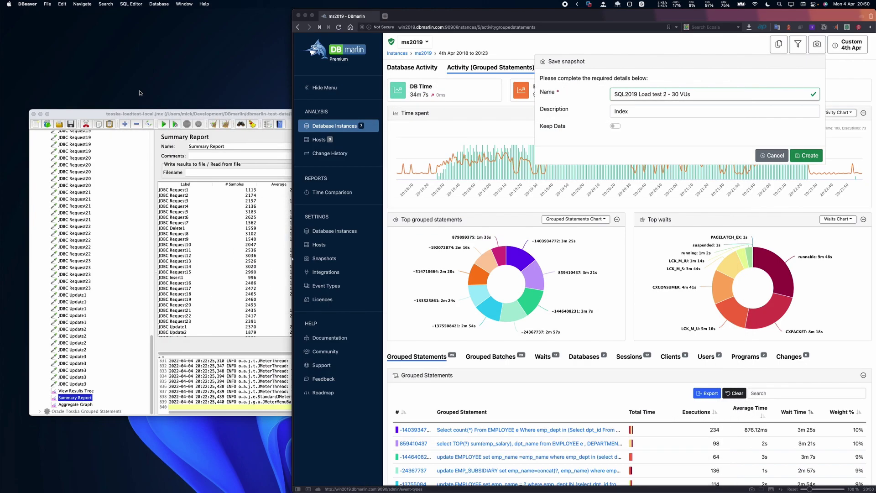
Complete the description with the copied index name and "added", and create the snapshot with Keep Data enabled.
{"action": "left_click", "coordinate": [652, 111]}
{"action": "key", "text": "super+v"}
{"action": "type", "text": "nadde"}
{"action": "key", "text": "BackSpace"}
{"action": "key", "text": "BackSpace"}
{"action": "key", "text": "BackSpace"}
{"action": "key", "text": "BackSpace"}
{"action": "key", "text": "BackSpace"}
{"action": "type", "text": "added"}
{"action": "left_click", "coordinate": [615, 126]}
{"action": "left_click", "coordinate": [809, 156]}
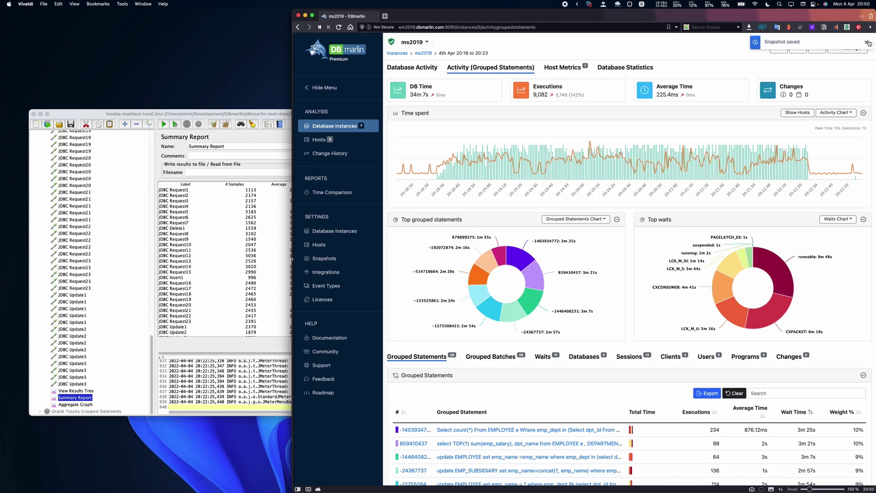
Display the activity of the saved snapshots SQL2019 Load test 1 - 30 VUs and SQL2019 Load test 2 - 30 VUs in turn.
{"action": "left_click", "coordinate": [798, 44]}
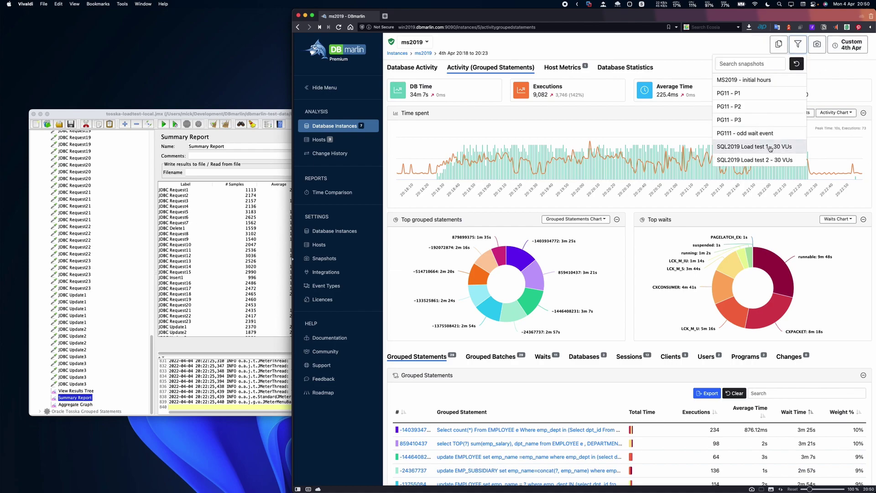
{"action": "left_click", "coordinate": [770, 146]}
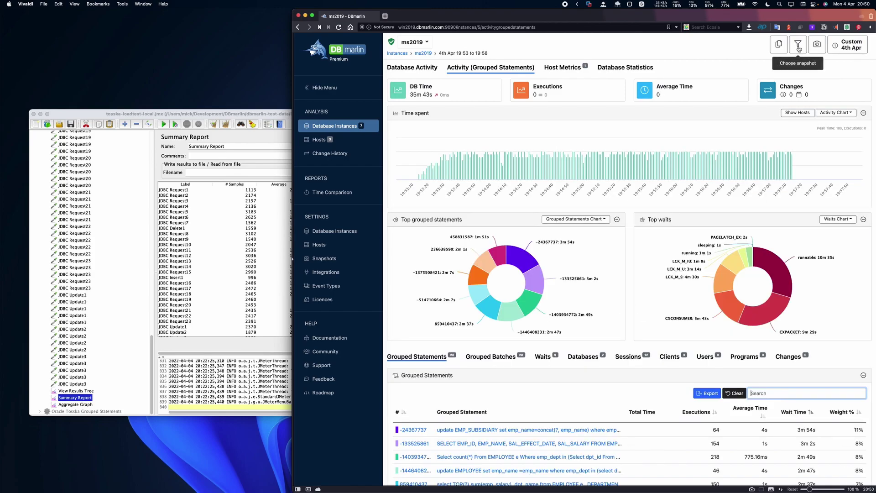
{"action": "left_click", "coordinate": [799, 46]}
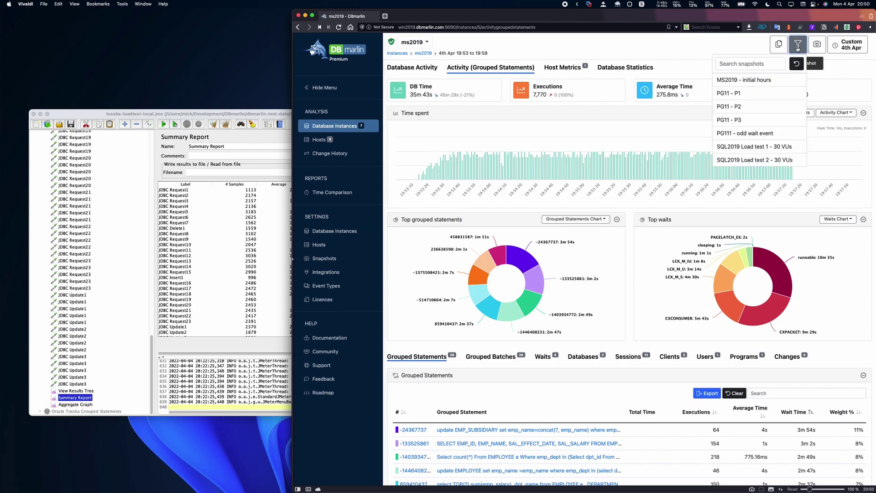
{"action": "left_click", "coordinate": [768, 161]}
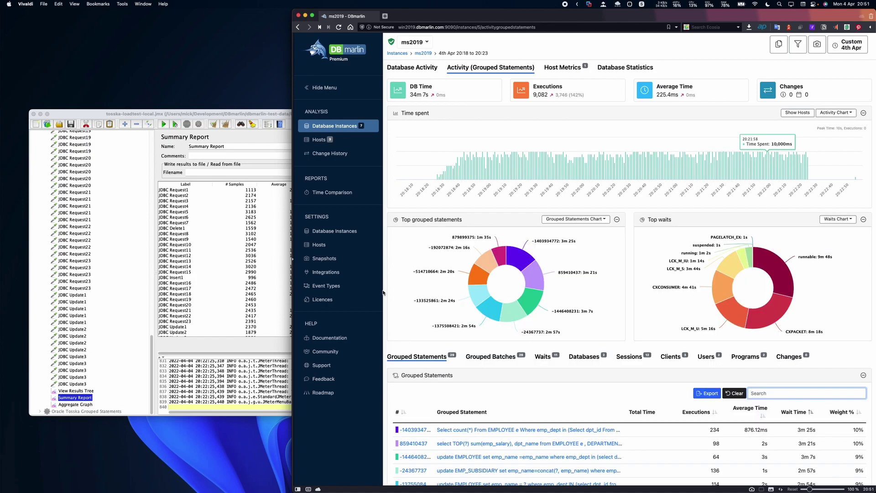
Set up a Time Comparison report with the Load test 1 snapshot as Period A and the Load test 2 snapshot as Period B.
{"action": "left_click", "coordinate": [345, 196]}
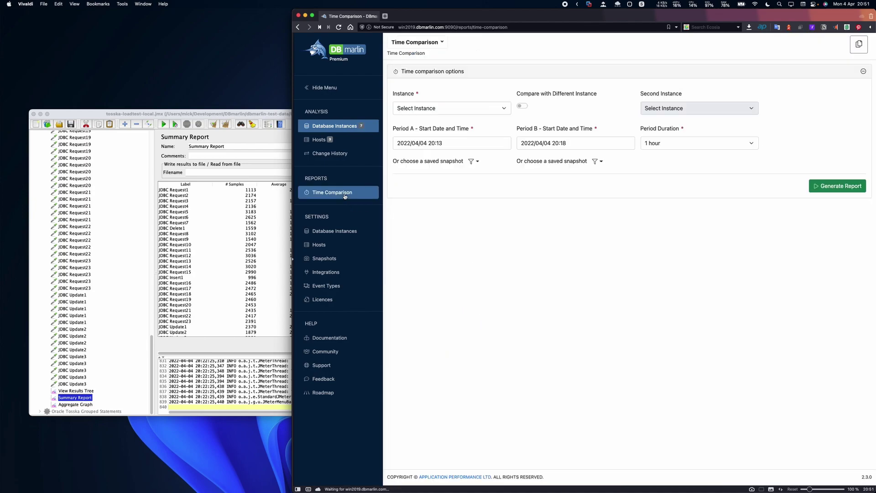
{"action": "left_click", "coordinate": [472, 163]}
{"action": "left_click", "coordinate": [518, 263]}
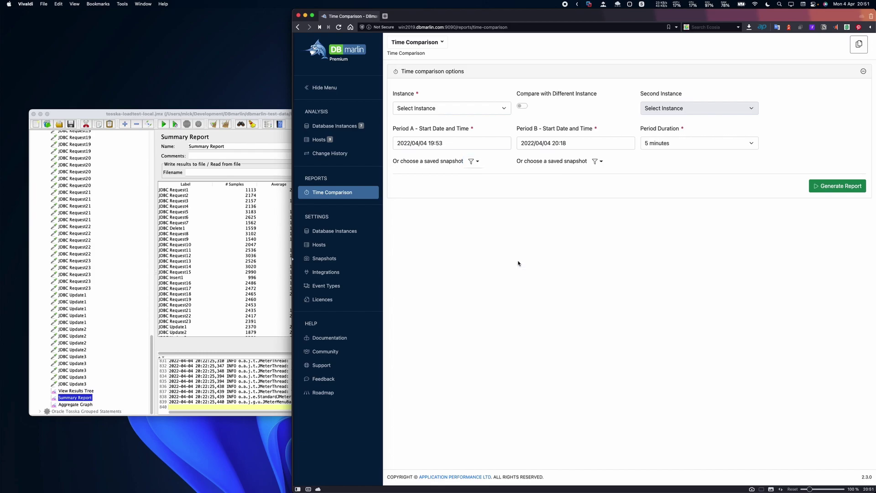
{"action": "left_click", "coordinate": [596, 162]}
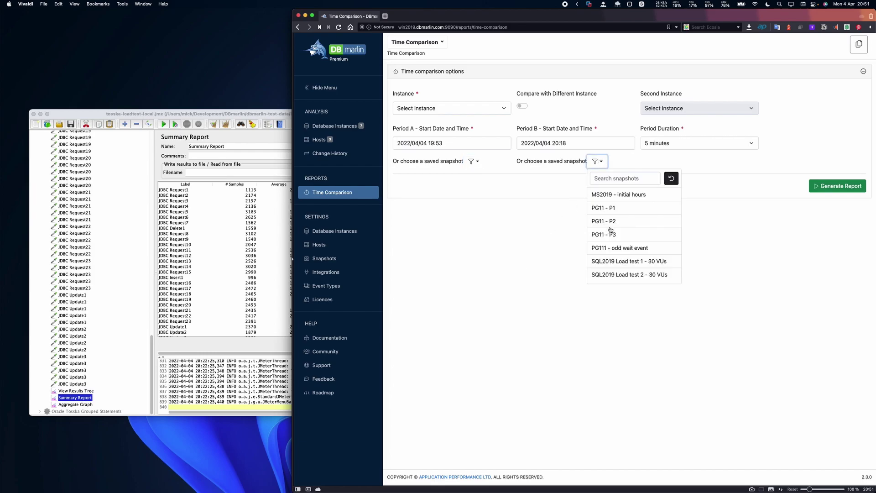
{"action": "left_click", "coordinate": [632, 275]}
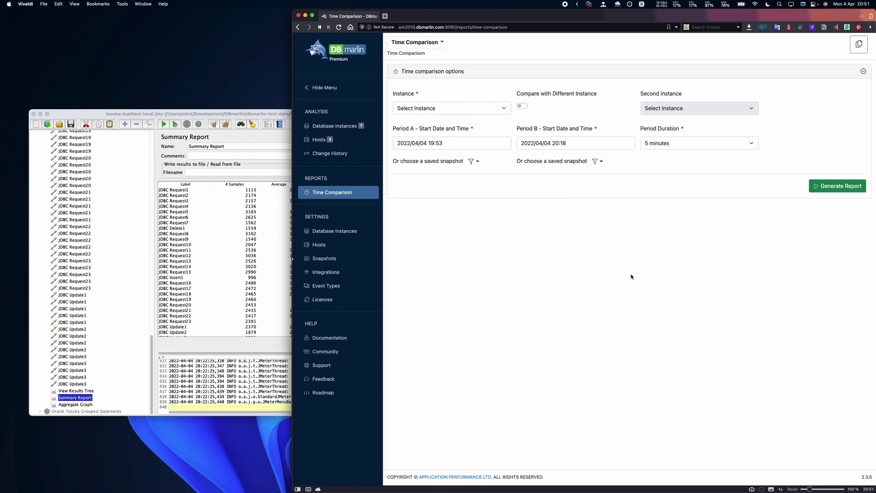
Select the ms2019 instance for the time comparison and generate the report.
{"action": "left_click", "coordinate": [835, 185]}
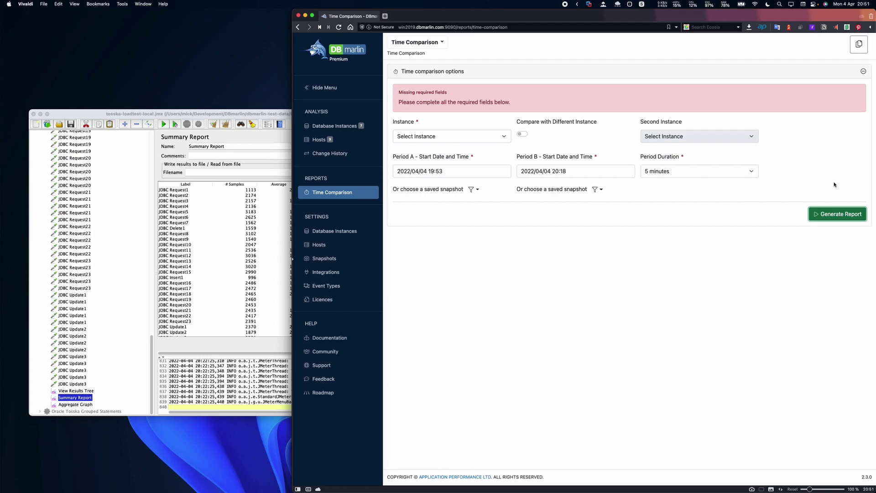
{"action": "left_click", "coordinate": [481, 133]}
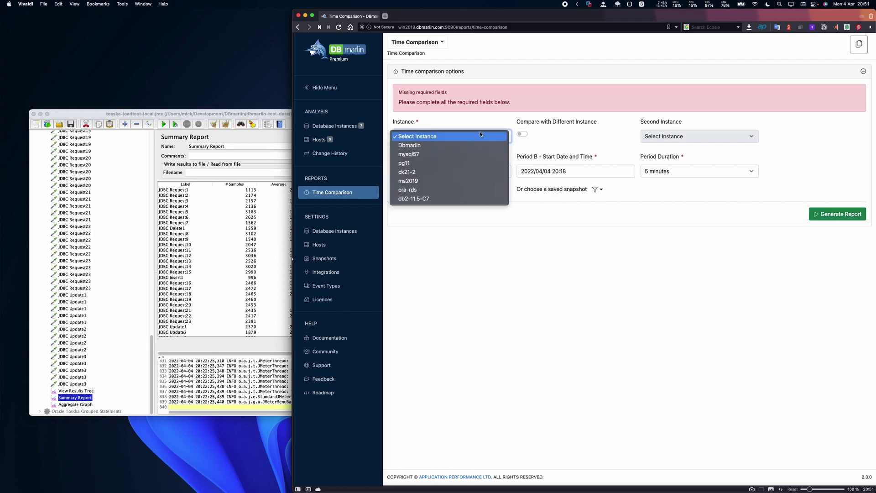
{"action": "left_click", "coordinate": [460, 181]}
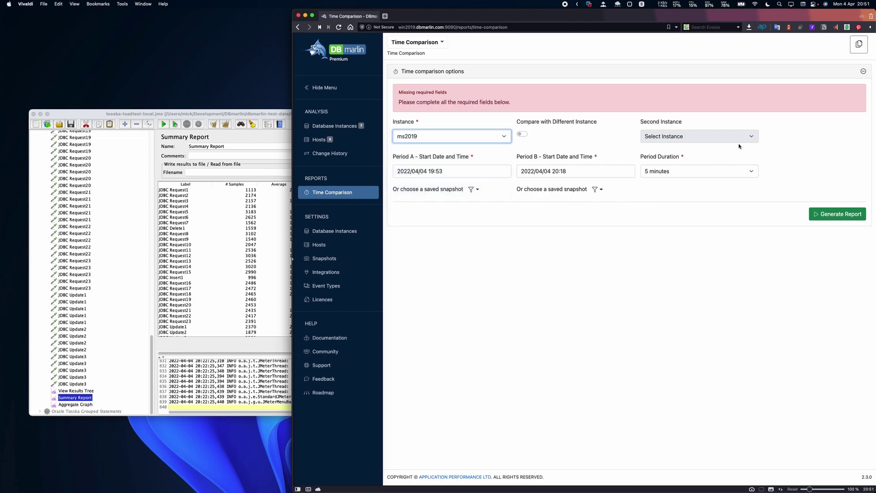
{"action": "left_click", "coordinate": [847, 218]}
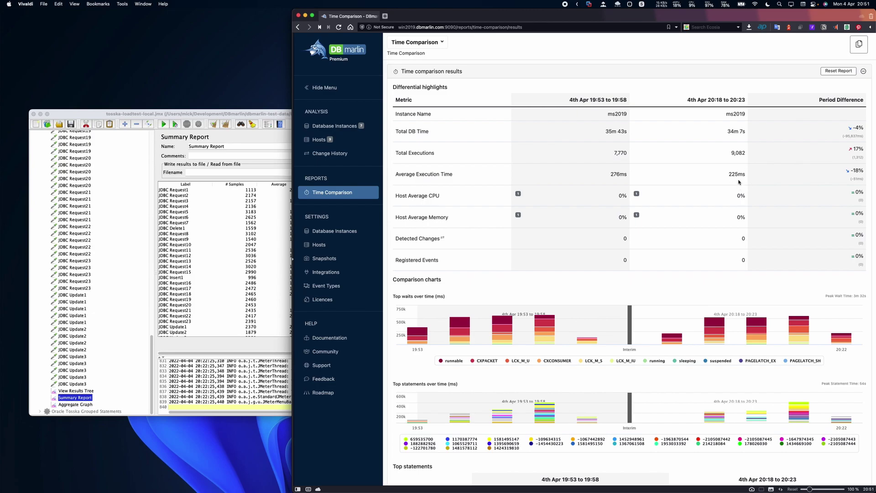
{"action": "scroll", "coordinate": [739, 181], "scroll_direction": "down", "scroll_amount": 5}
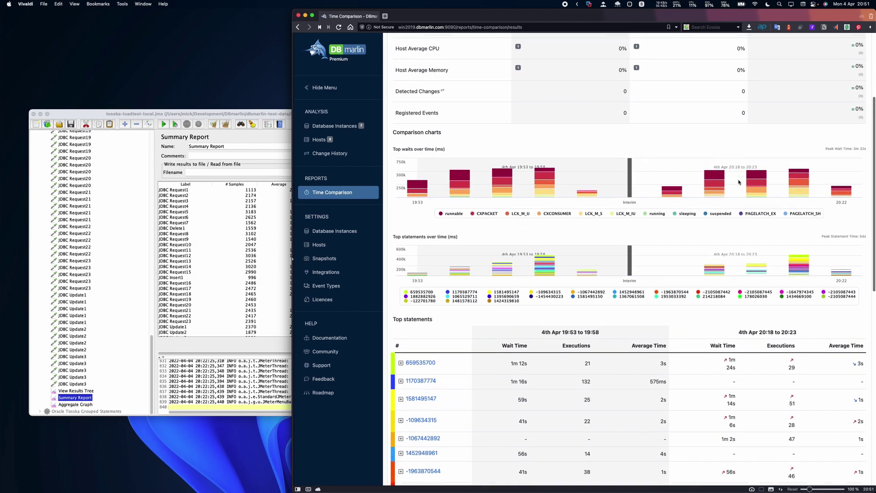
{"action": "scroll", "coordinate": [739, 182], "scroll_direction": "down", "scroll_amount": 4}
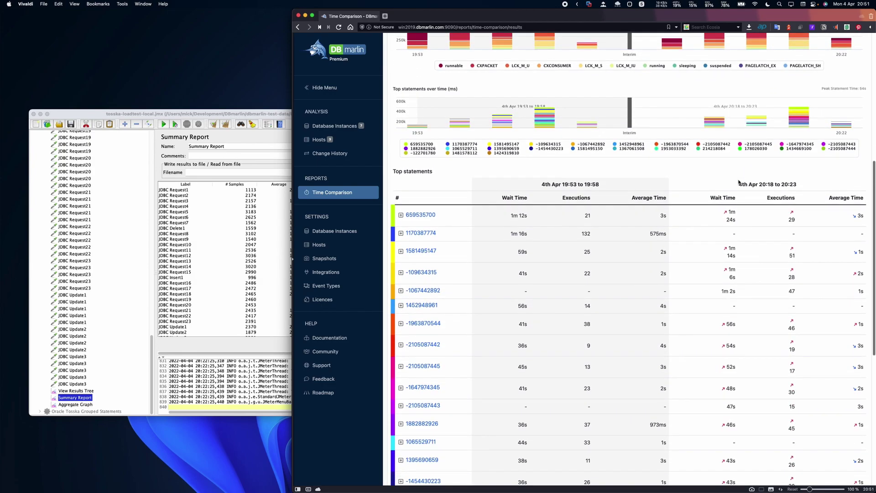
{"action": "left_click", "coordinate": [401, 215]}
{"action": "left_click", "coordinate": [401, 216]}
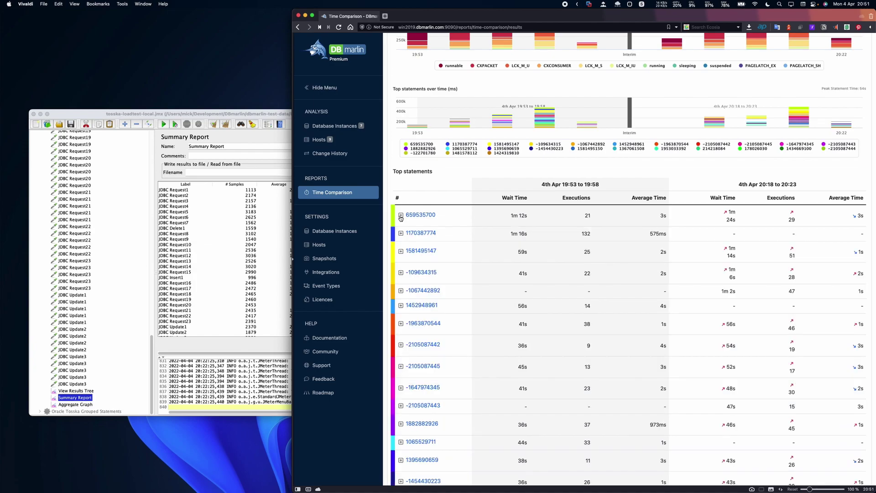
{"action": "left_click", "coordinate": [401, 233]}
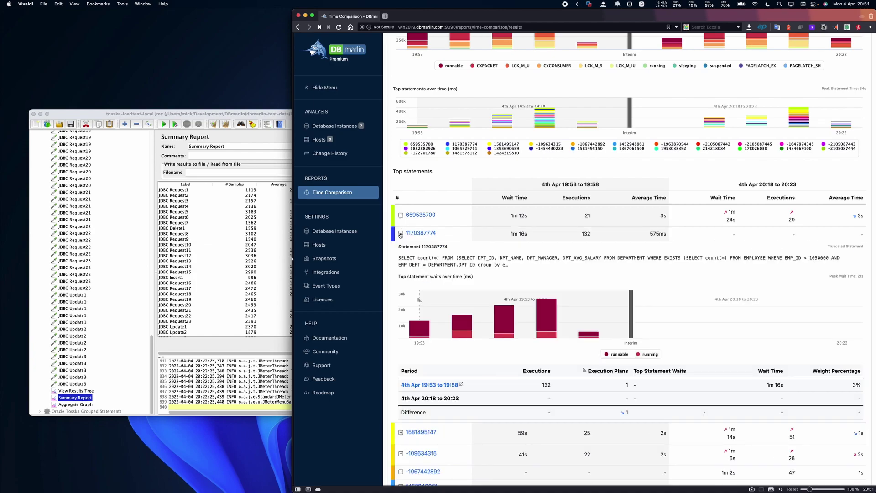